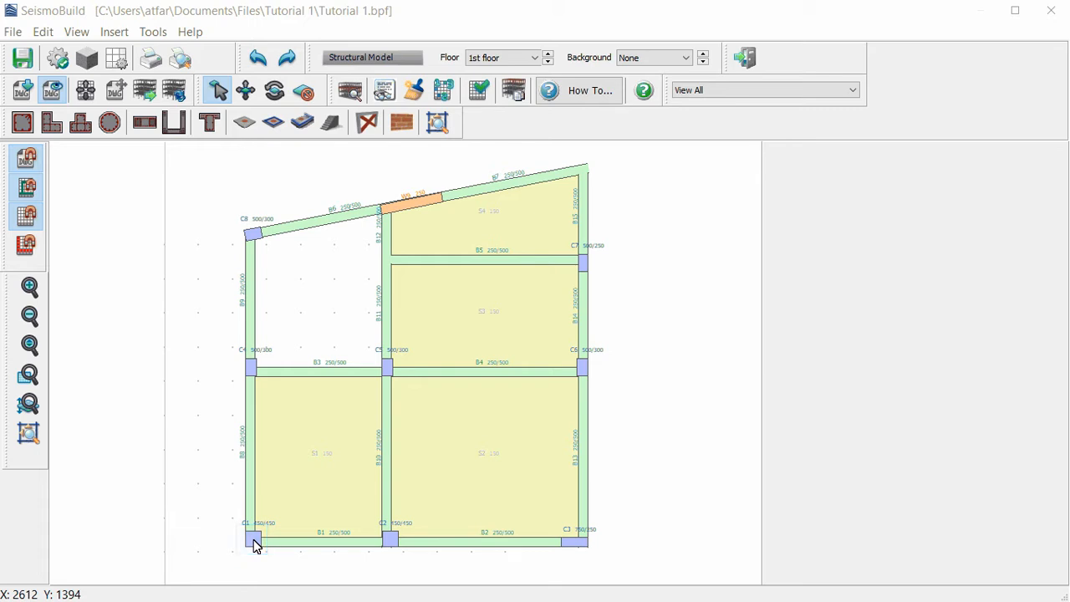
Select column C1 in the plan and reveal its Advanced Modelling settings (Primary, ductile steel, 25,0 mm cover)
{"action": "left_click", "coordinate": [255, 544]}
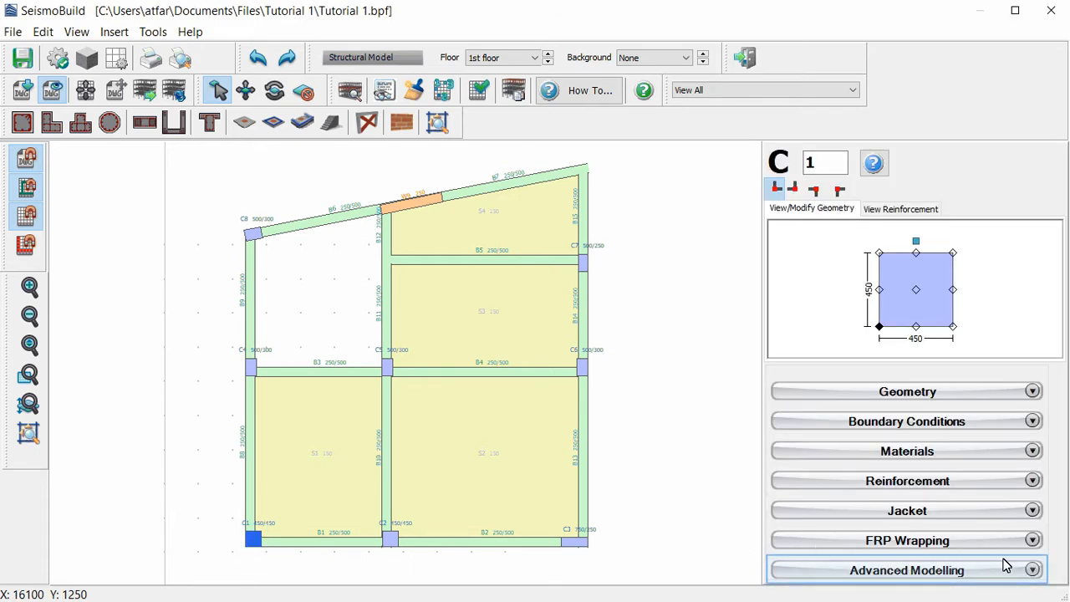
{"action": "left_click", "coordinate": [1033, 571]}
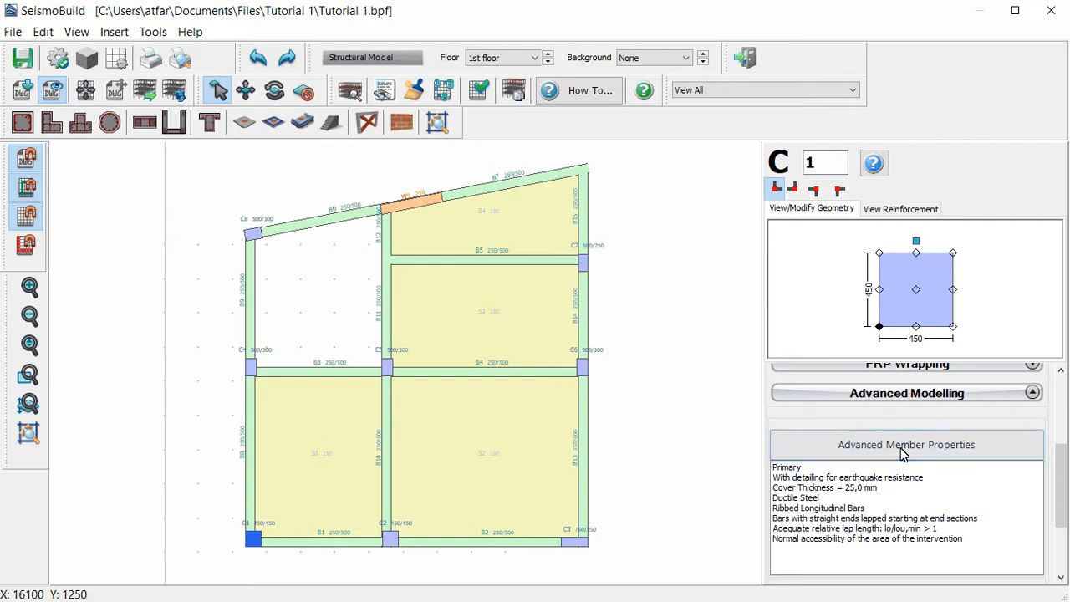
Bring up column C1's Advanced Member Properties covering classification, lapping, accessibility and concrete cover
{"action": "left_click", "coordinate": [903, 451]}
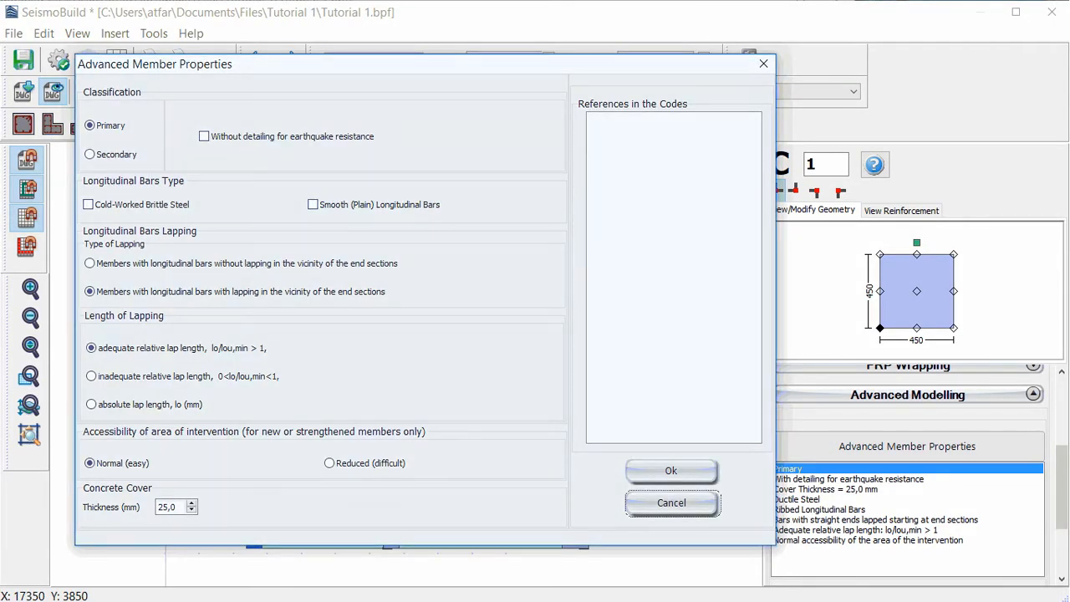